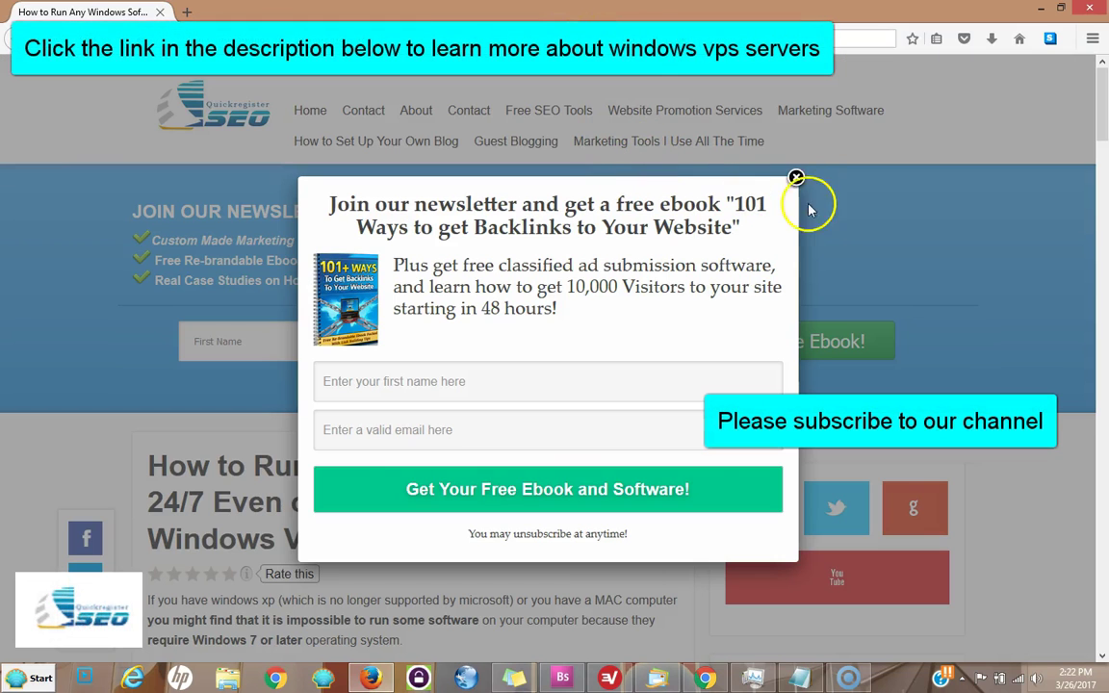
# Step: Close the newsletter popup and scroll to the article on running Windows software on a Mac
pyautogui.click(796, 178)
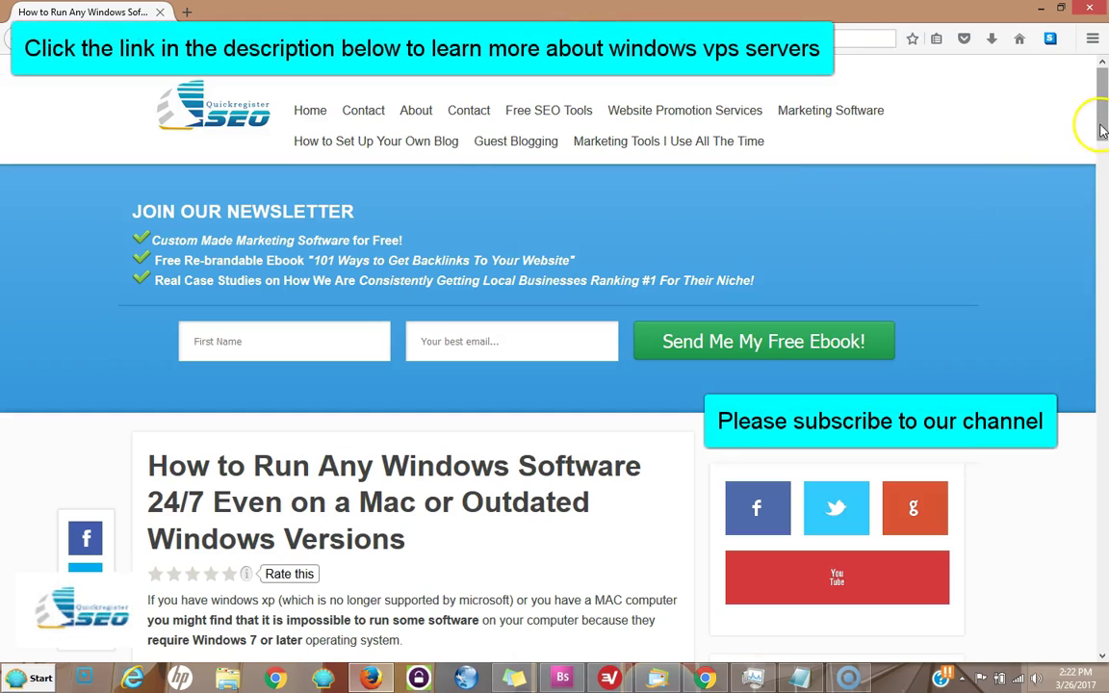
pyautogui.moveTo(1102, 130)
pyautogui.mouseDown()
pyautogui.moveTo(1104, 122)
pyautogui.moveTo(1104, 135)
pyautogui.mouseUp()
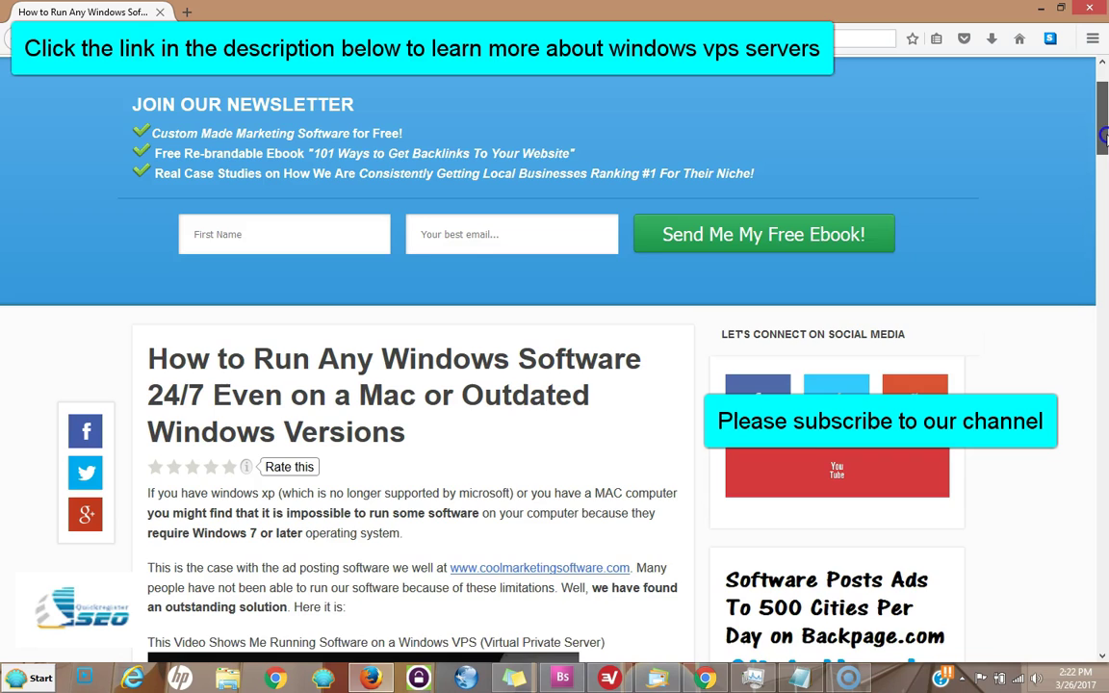
pyautogui.moveTo(1104, 135)
pyautogui.mouseDown()
pyautogui.moveTo(1104, 149)
pyautogui.moveTo(1104, 137)
pyautogui.mouseUp()
pyautogui.moveTo(1104, 138); pyautogui.dragTo(1104, 142)
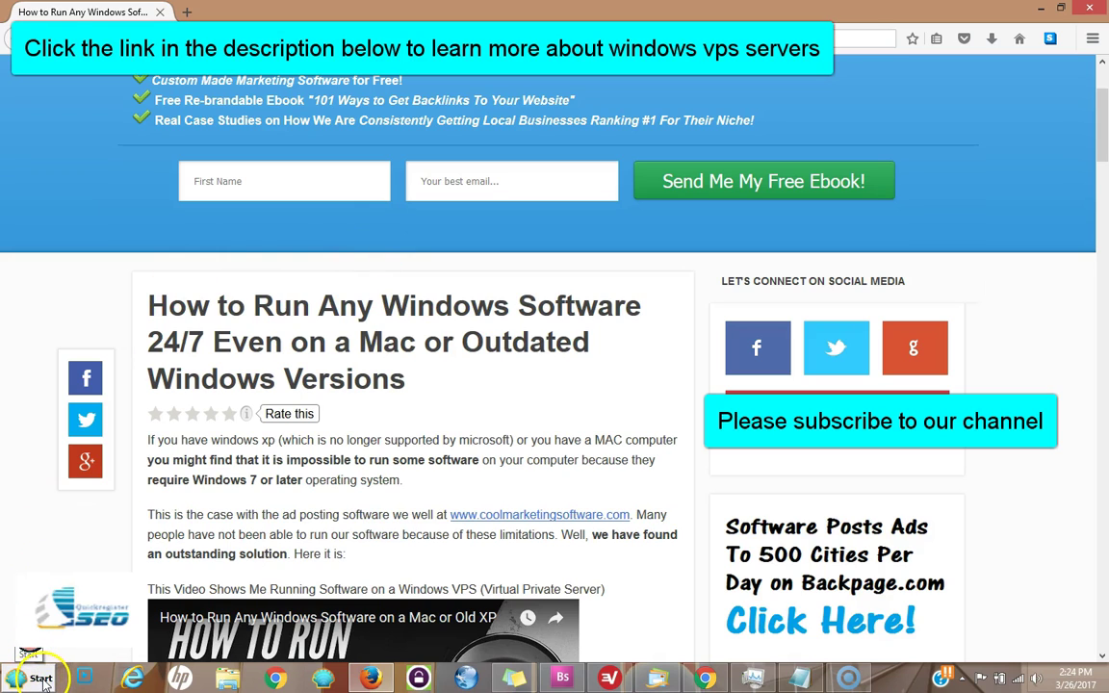
# Step: Search the Start menu for 'remote' and pick the Remote Desktop Connection result
pyautogui.click(40, 679)
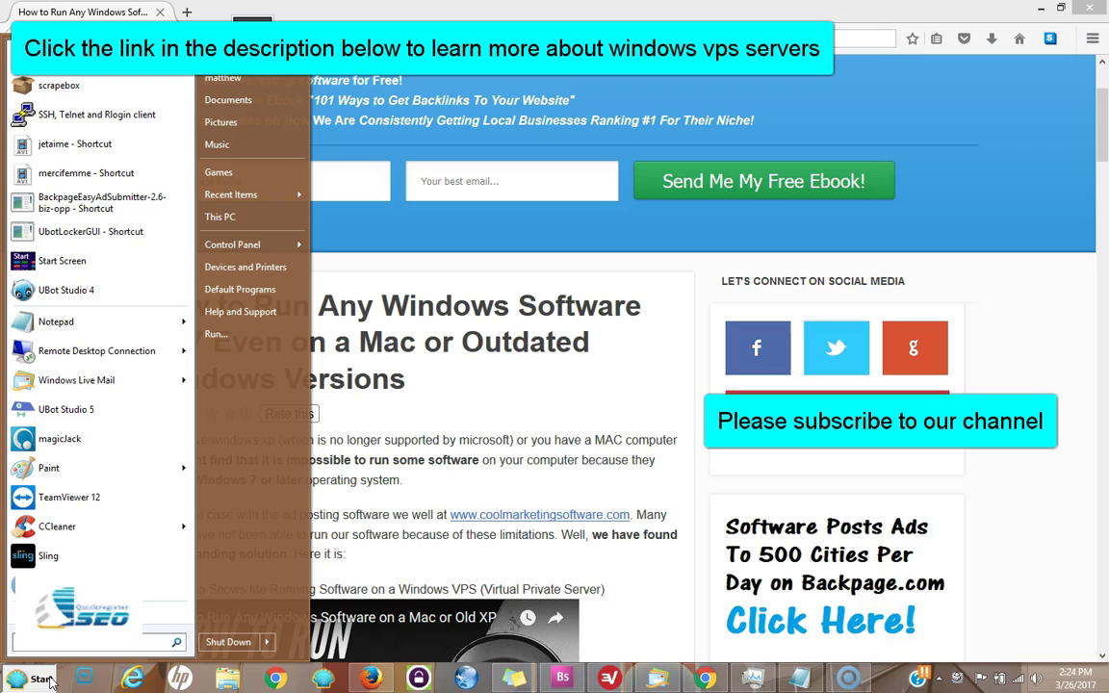
pyautogui.click(86, 647)
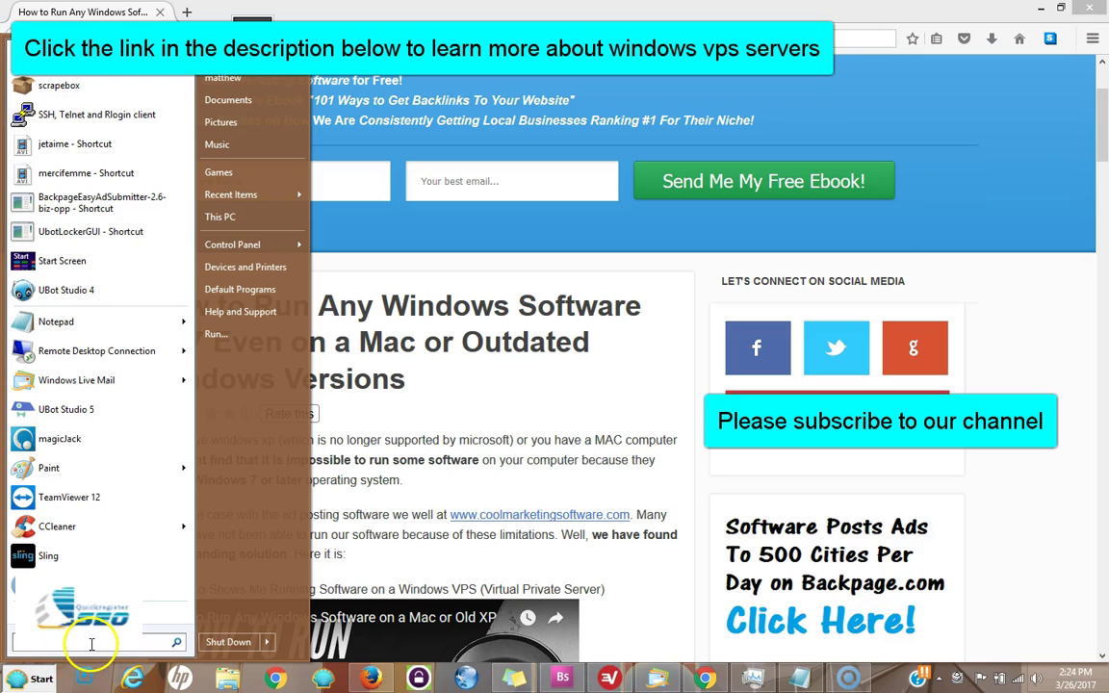
pyautogui.write('remote')
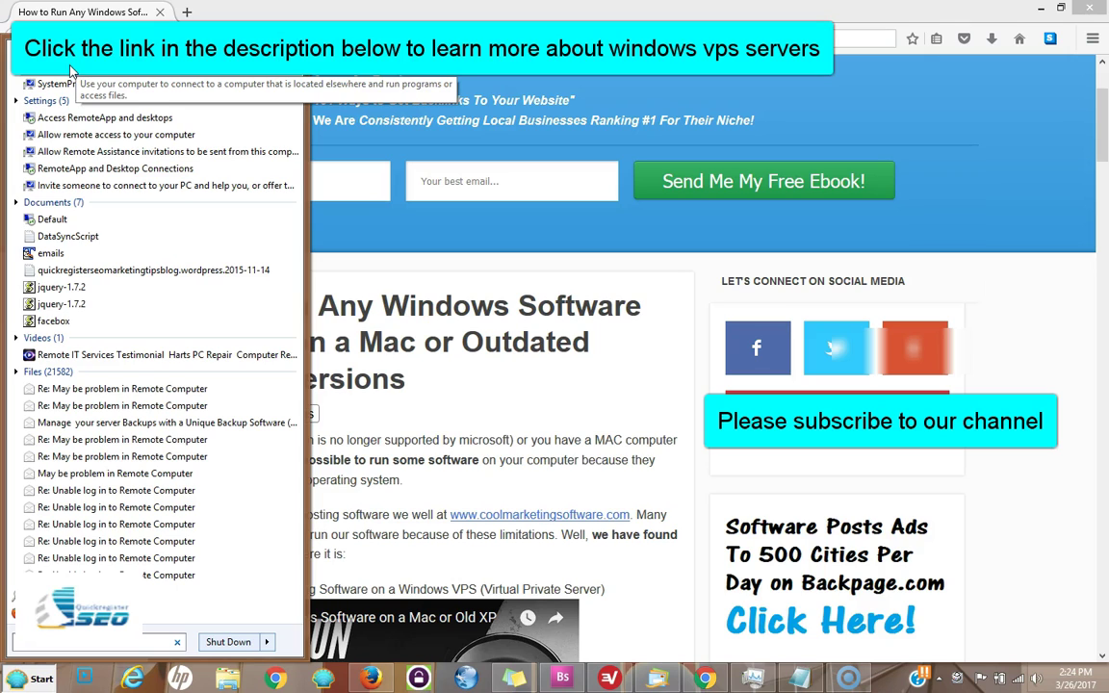
pyautogui.click(61, 72)
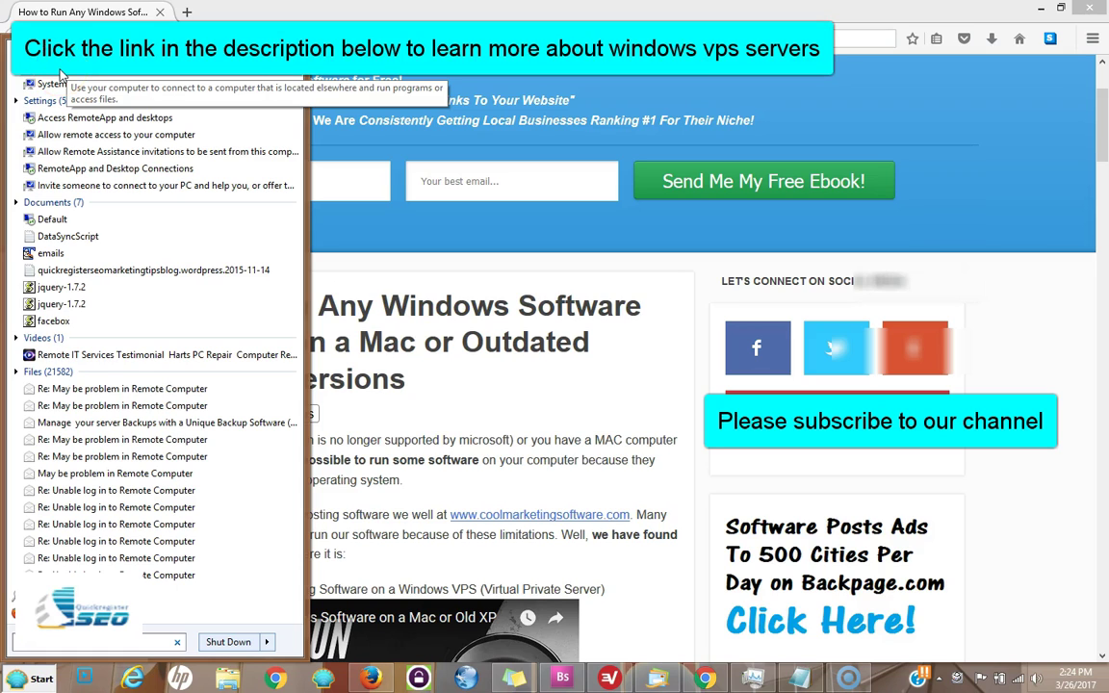
# Step: Open Remote Desktop Connection and paste the VPS main IP from the Notepad notes into Computer
pyautogui.click(60, 73)
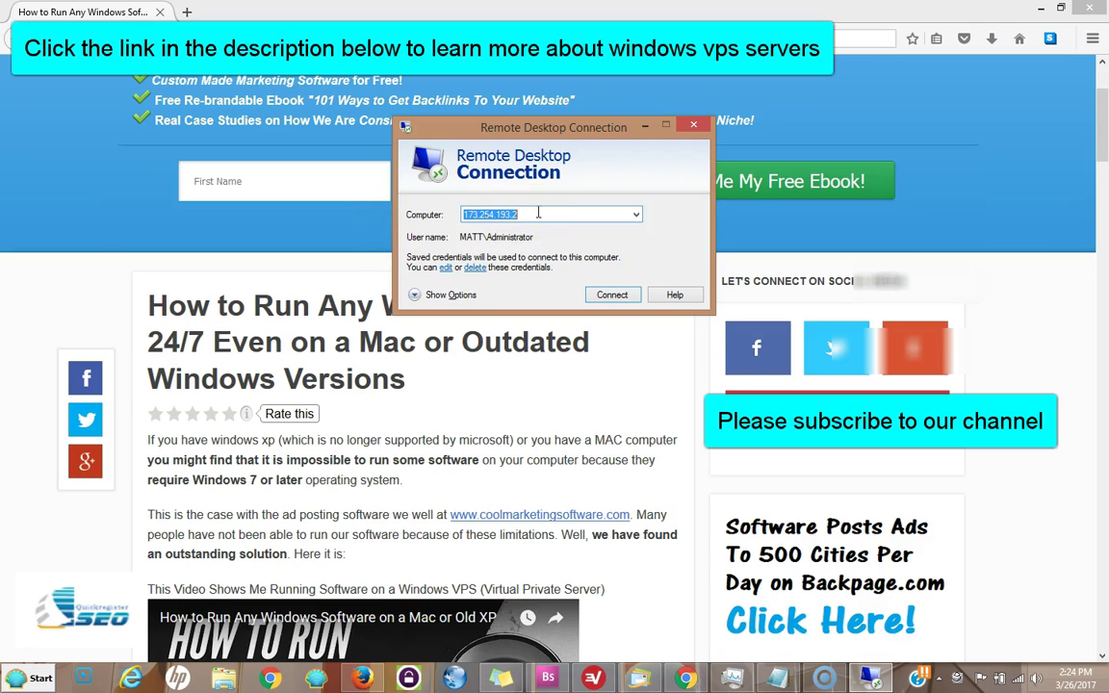
pyautogui.click(781, 677)
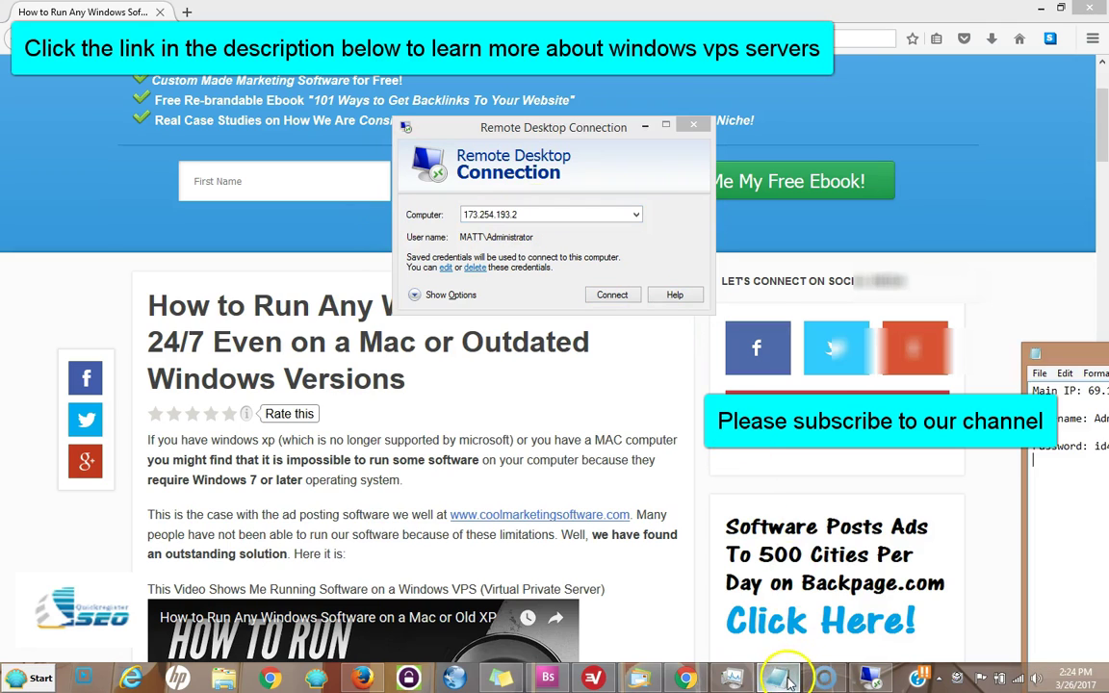
pyautogui.moveTo(1073, 353); pyautogui.dragTo(814, 255)
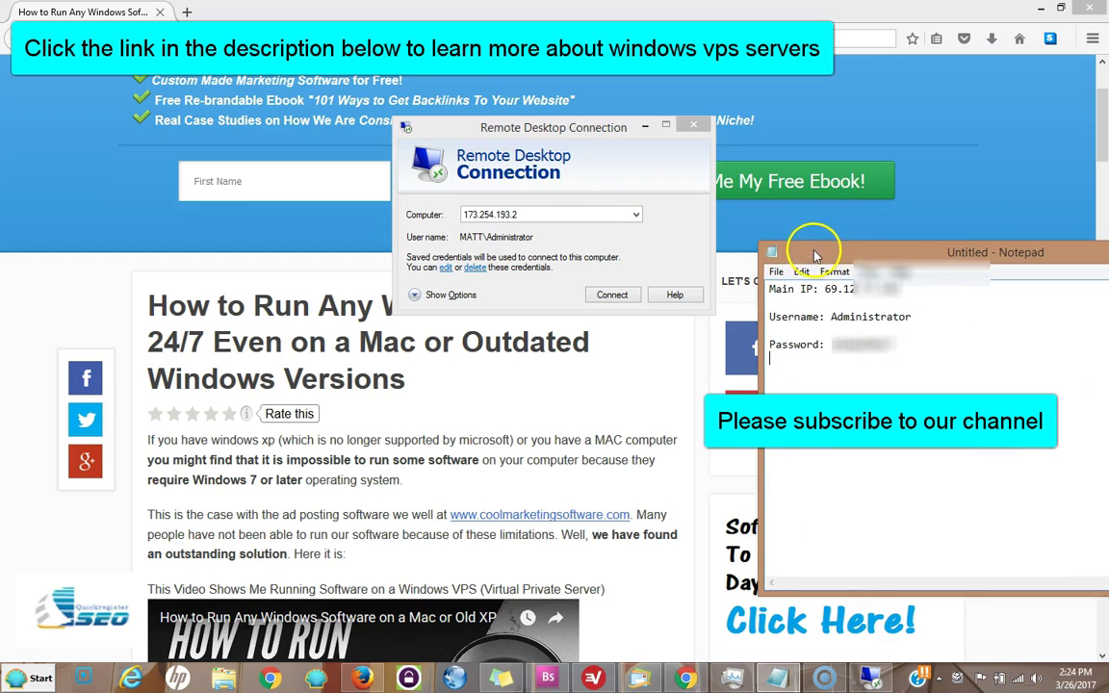
pyautogui.doubleClick(838, 289)
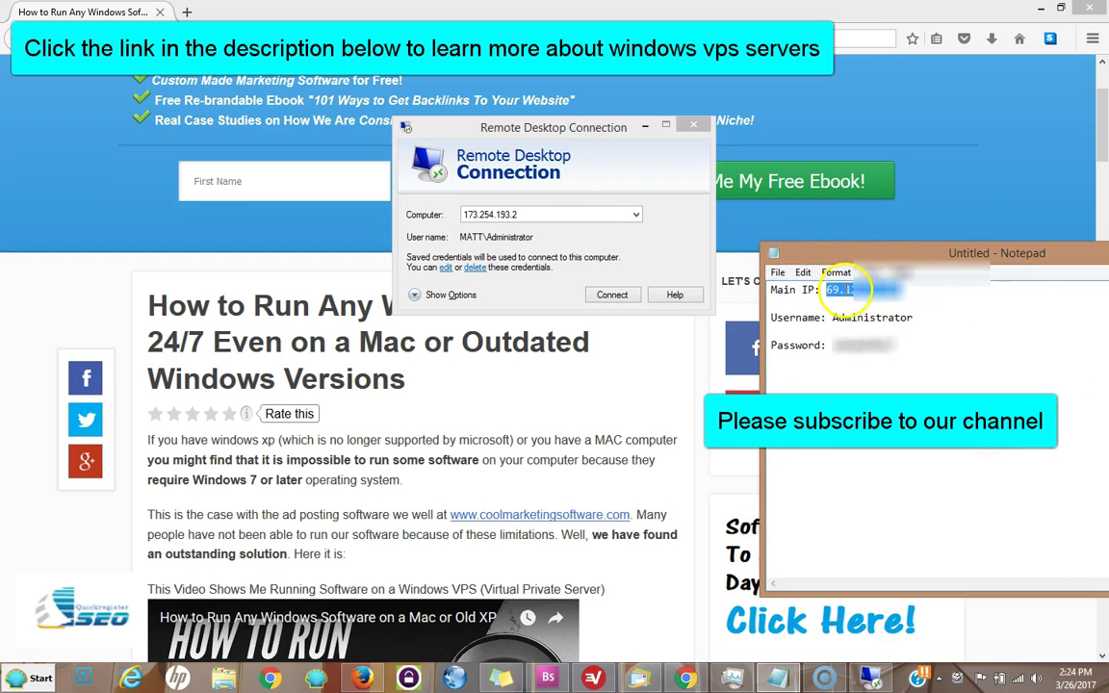
pyautogui.rightClick(837, 289)
pyautogui.click(883, 344)
pyautogui.moveTo(518, 214); pyautogui.dragTo(464, 215)
pyautogui.rightClick(476, 219)
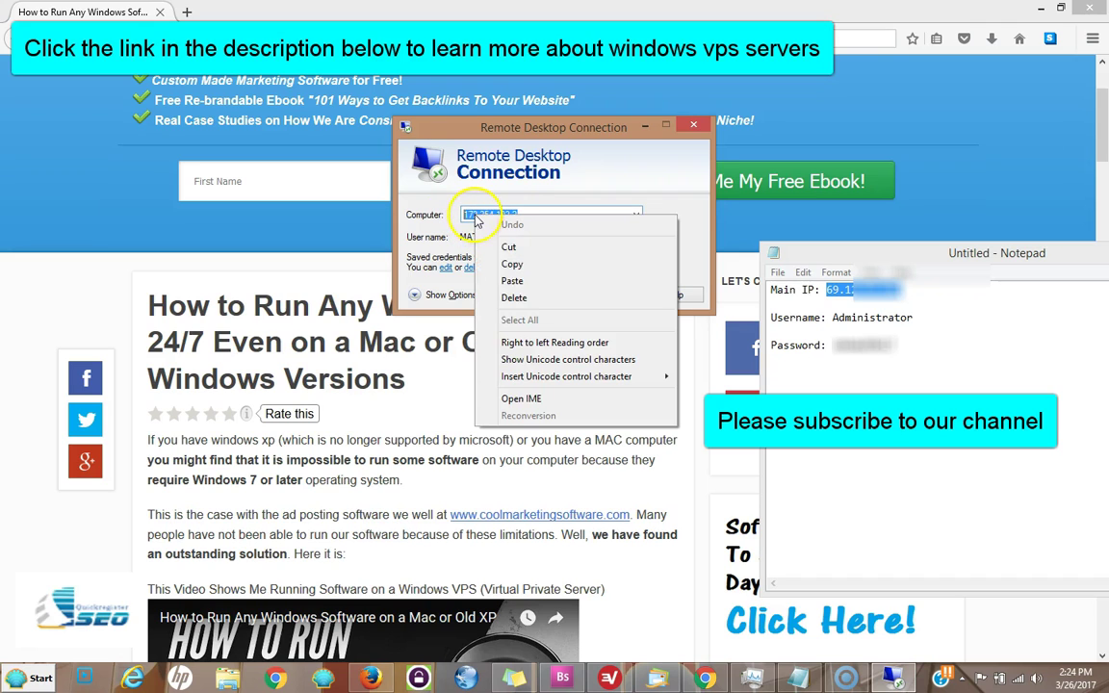
pyautogui.click(511, 280)
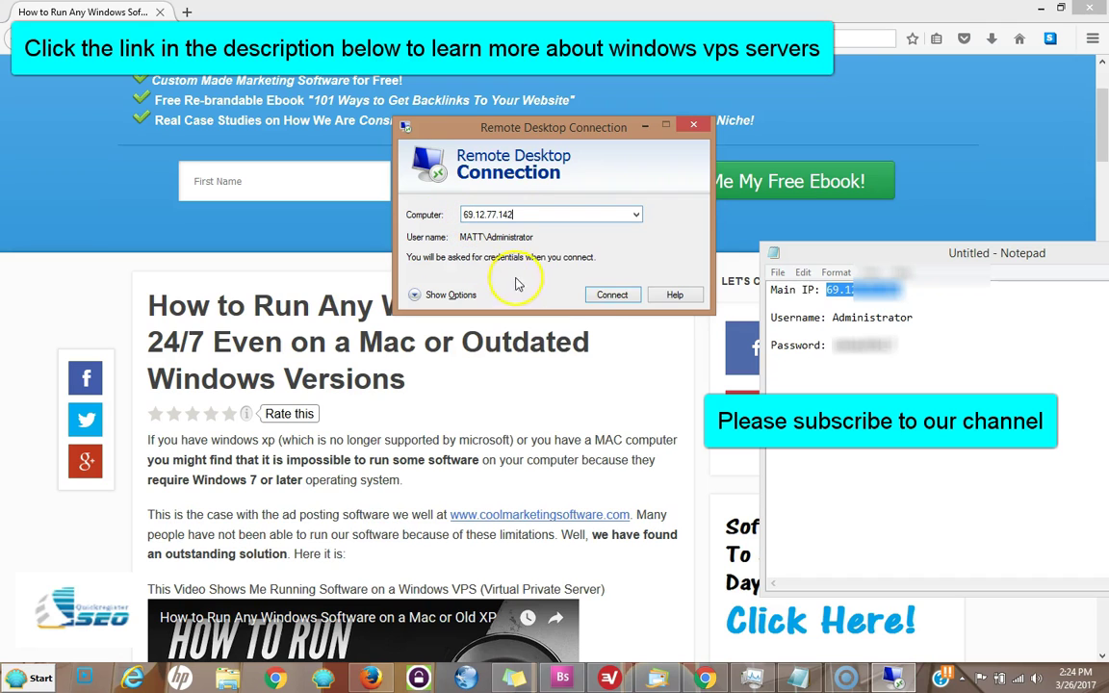
# Step: Connect using the administrator password pasted from the notes, accepting the untrusted certificate warning
pyautogui.click(609, 297)
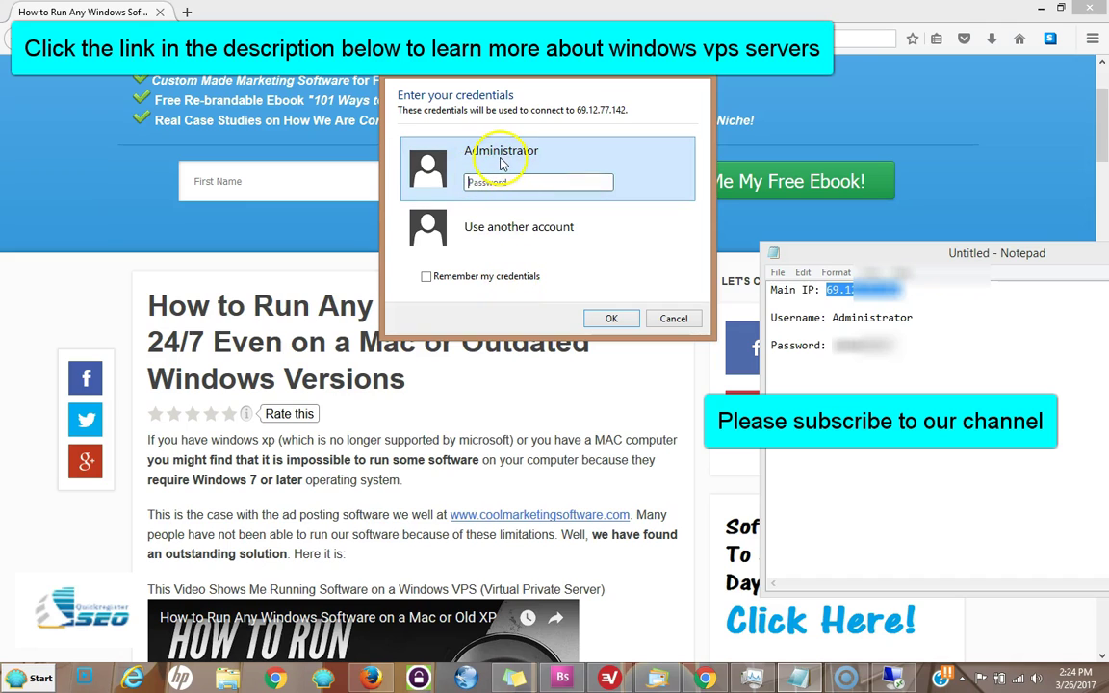
pyautogui.moveTo(897, 345); pyautogui.dragTo(833, 345)
pyautogui.rightClick(833, 345)
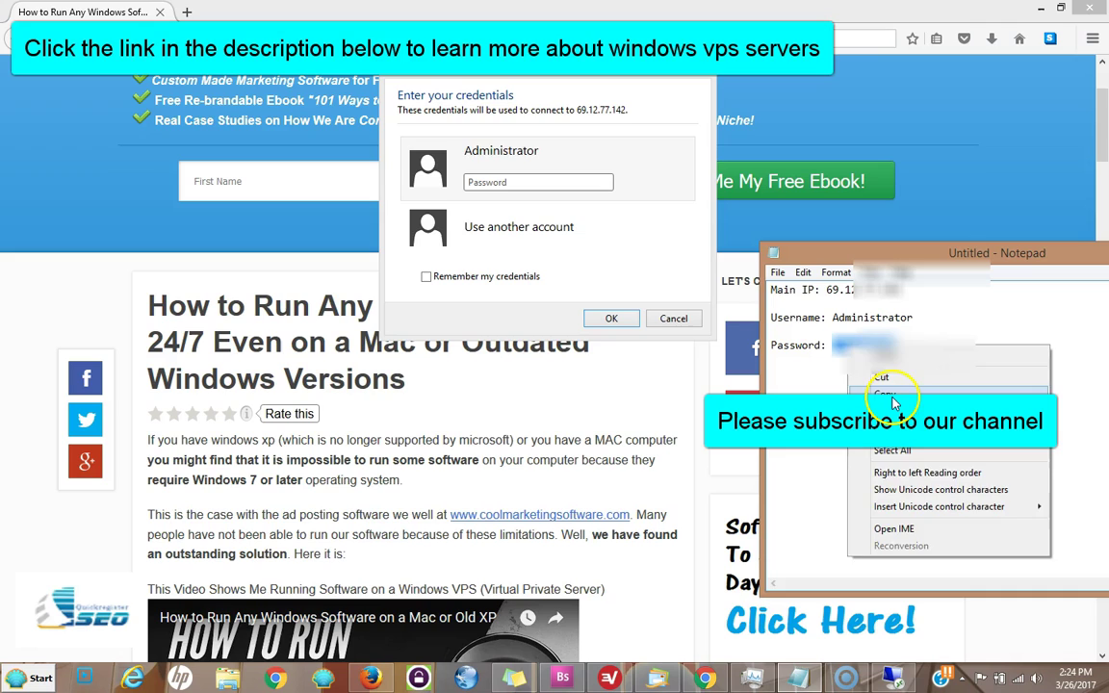
pyautogui.click(890, 390)
pyautogui.click(459, 182)
pyautogui.rightClick(502, 185)
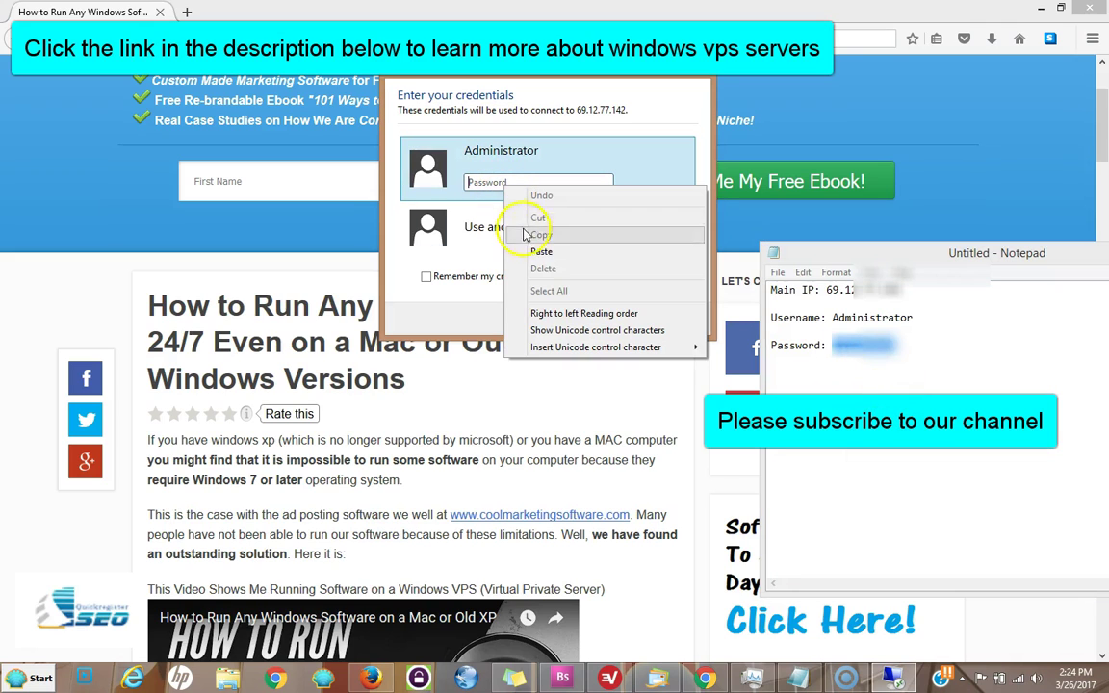
pyautogui.click(541, 252)
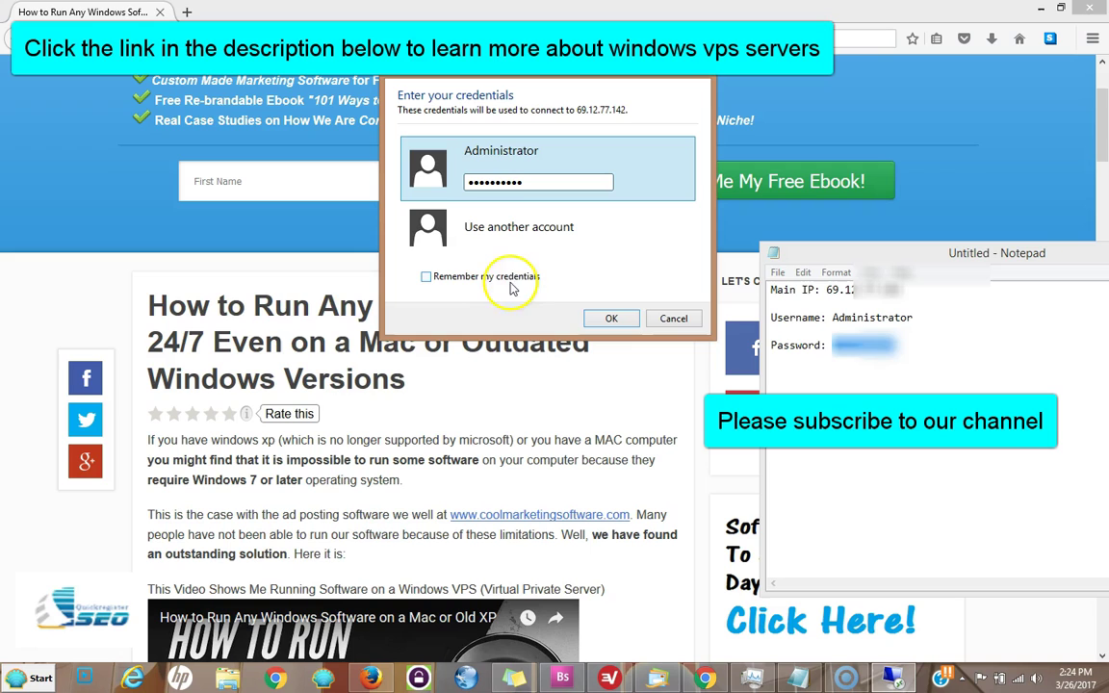
pyautogui.click(612, 318)
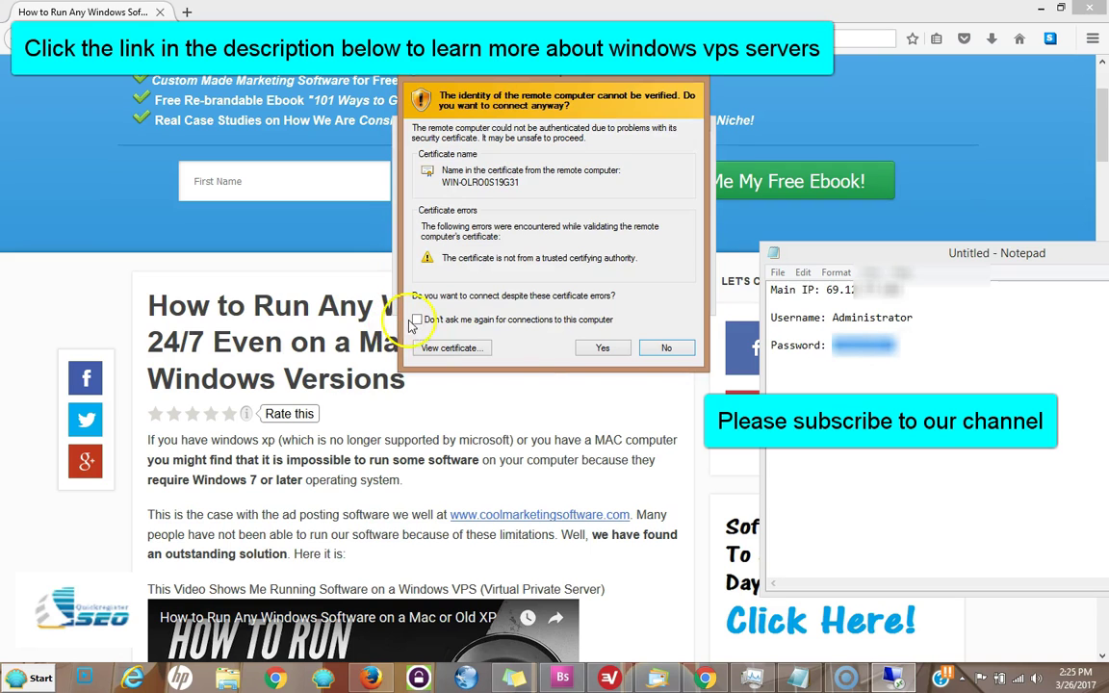
pyautogui.click(602, 348)
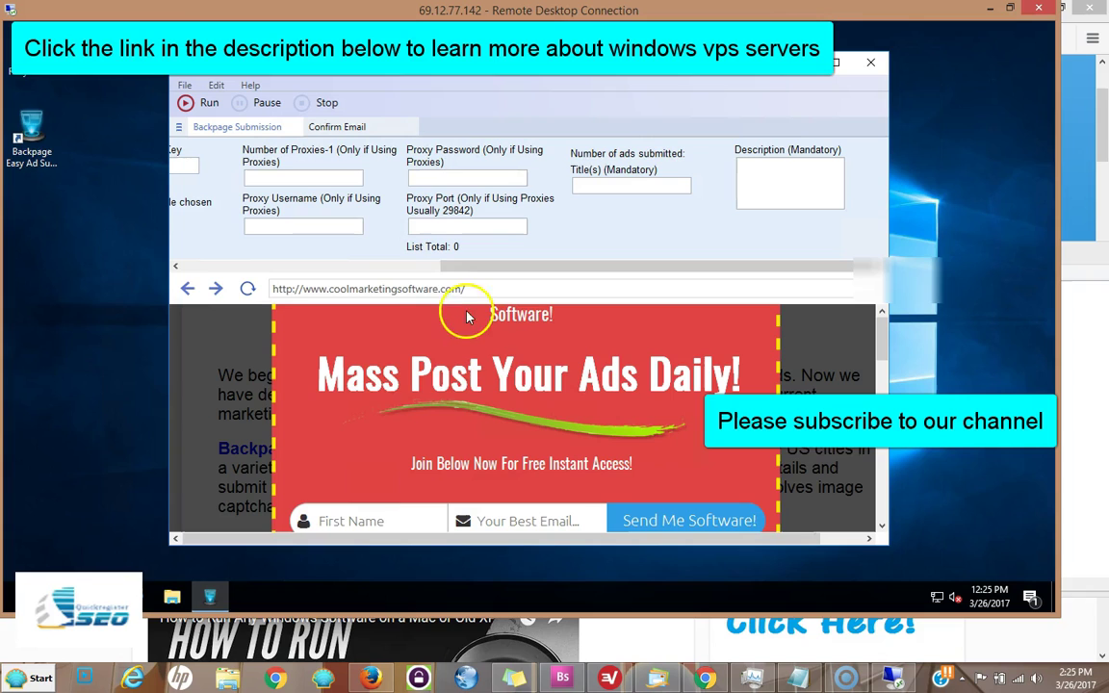
pyautogui.click(174, 601)
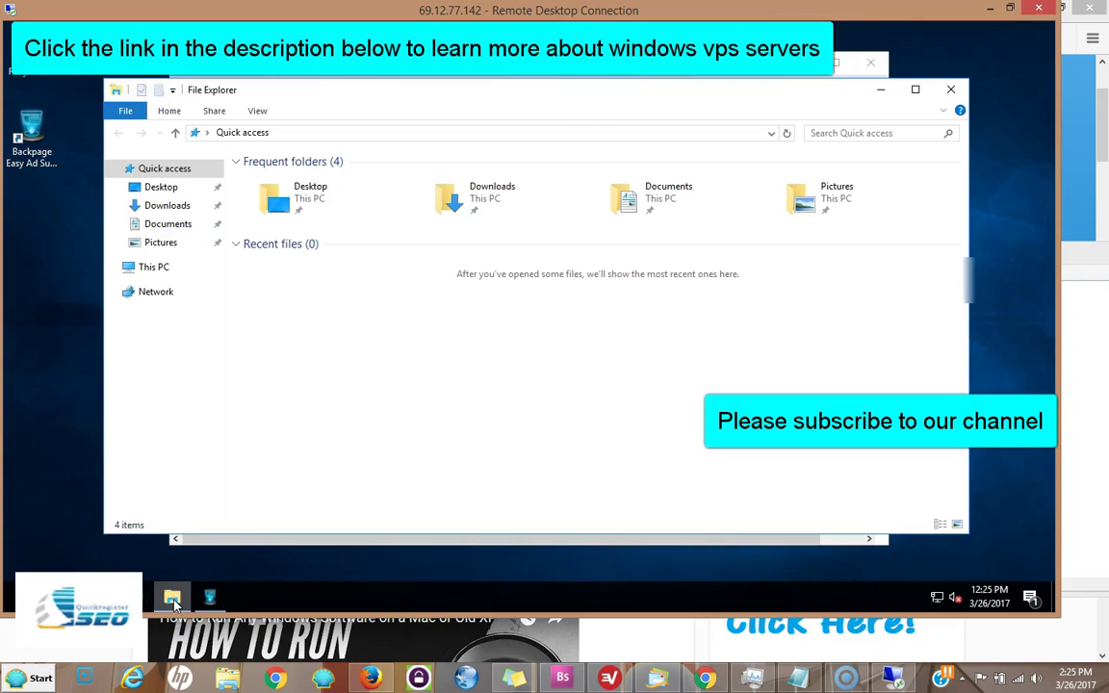
pyautogui.click(161, 271)
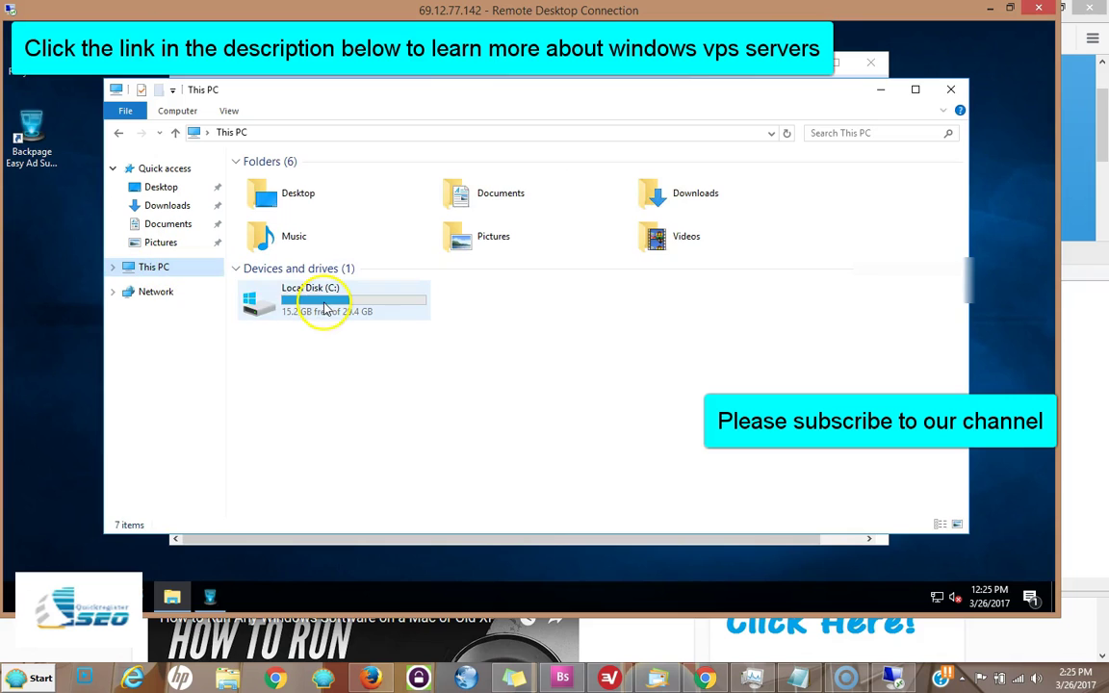
pyautogui.doubleClick(319, 300)
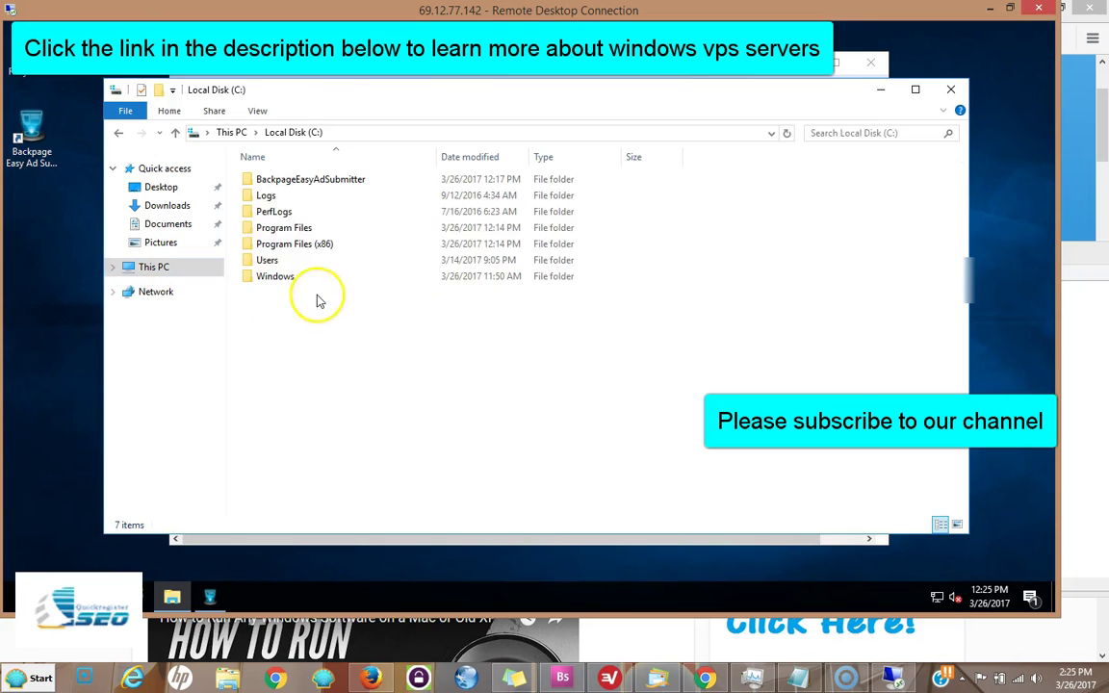
pyautogui.doubleClick(296, 188)
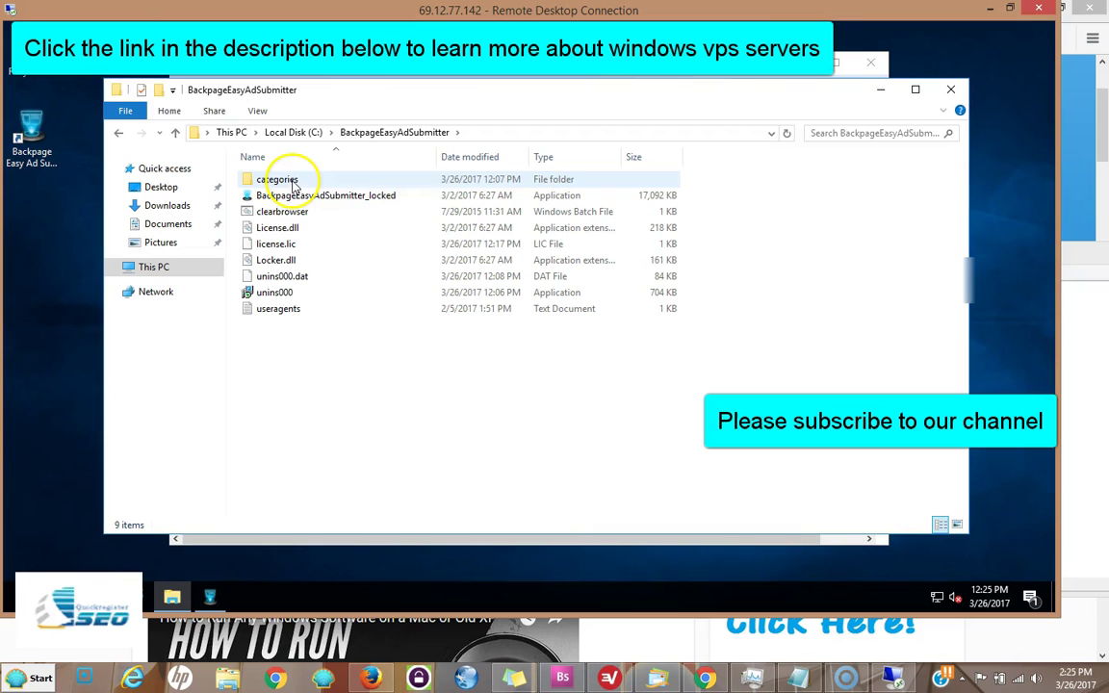
pyautogui.click(308, 197)
pyautogui.rightClick(308, 197)
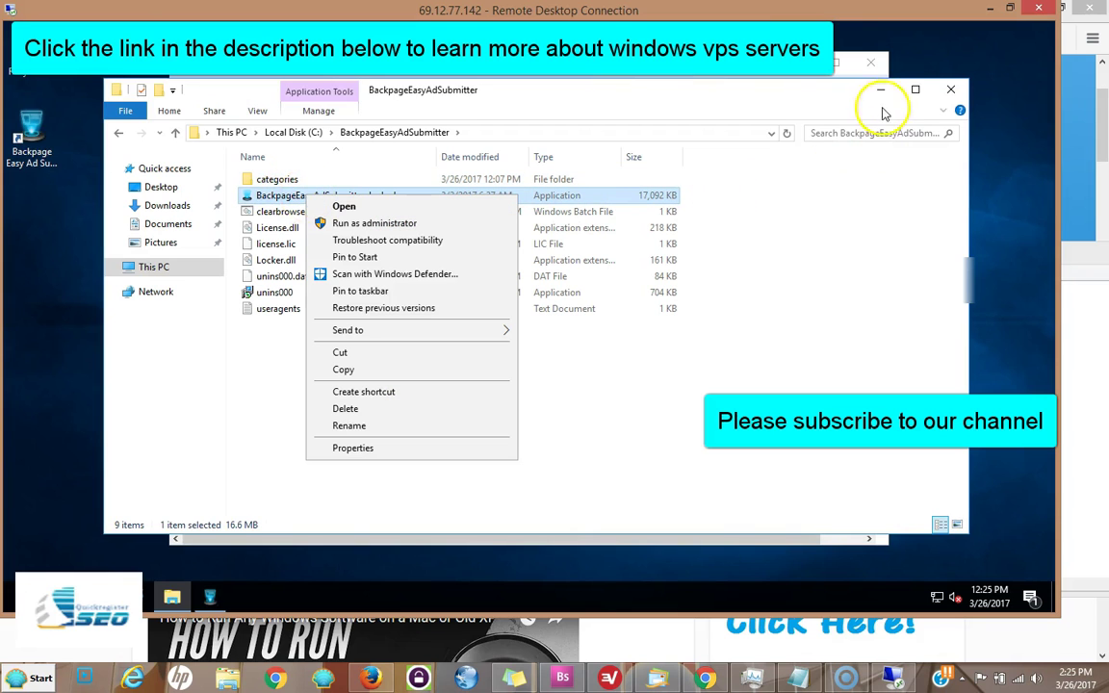
pyautogui.click(949, 92)
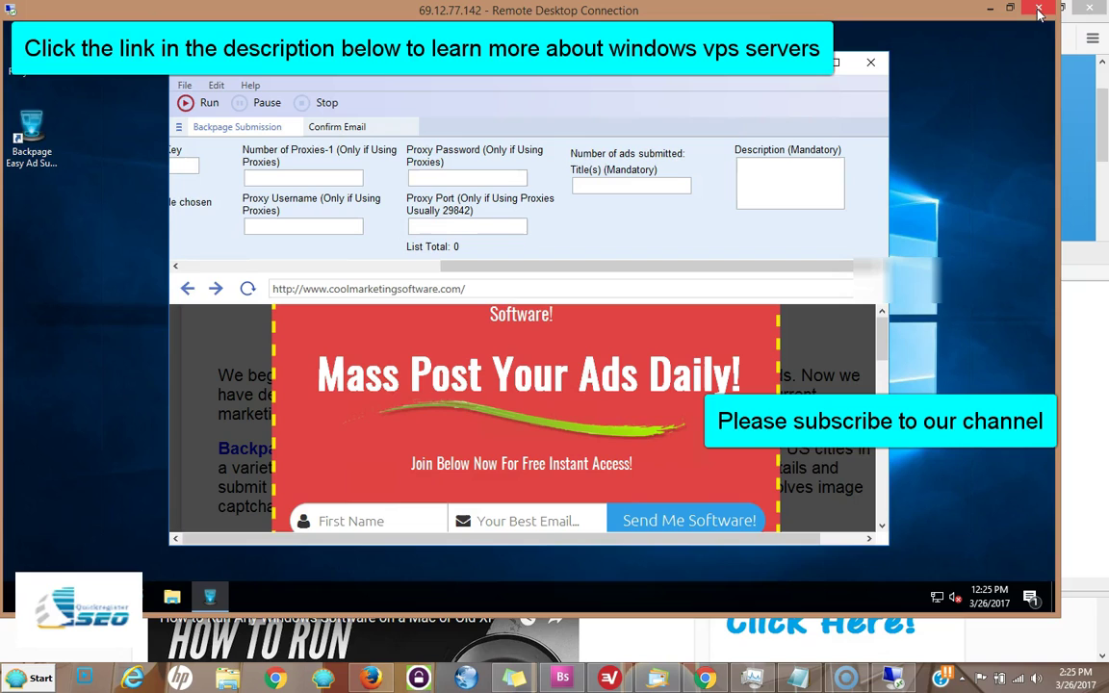
pyautogui.click(691, 198)
pyautogui.click(645, 191)
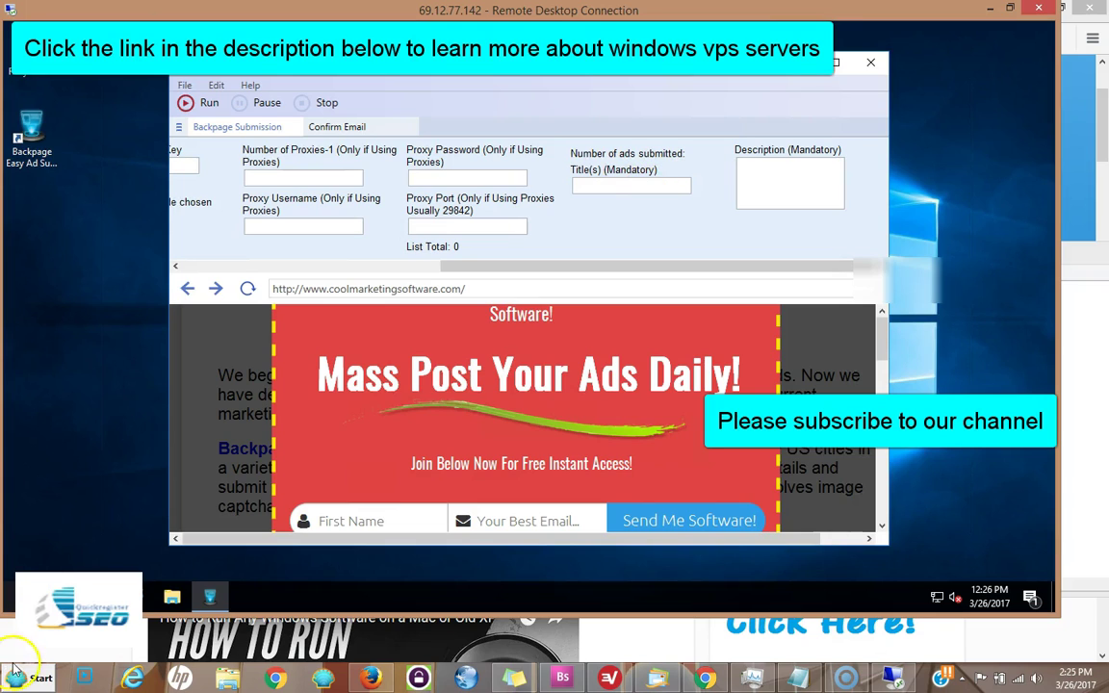
pyautogui.click(37, 679)
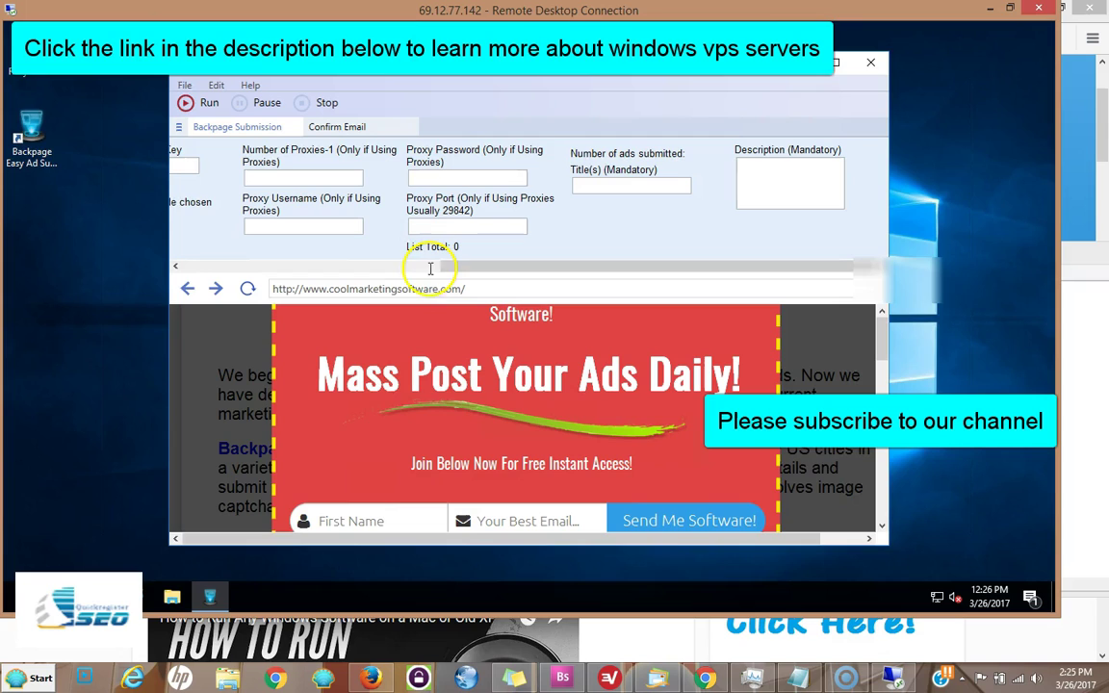
pyautogui.click(441, 264)
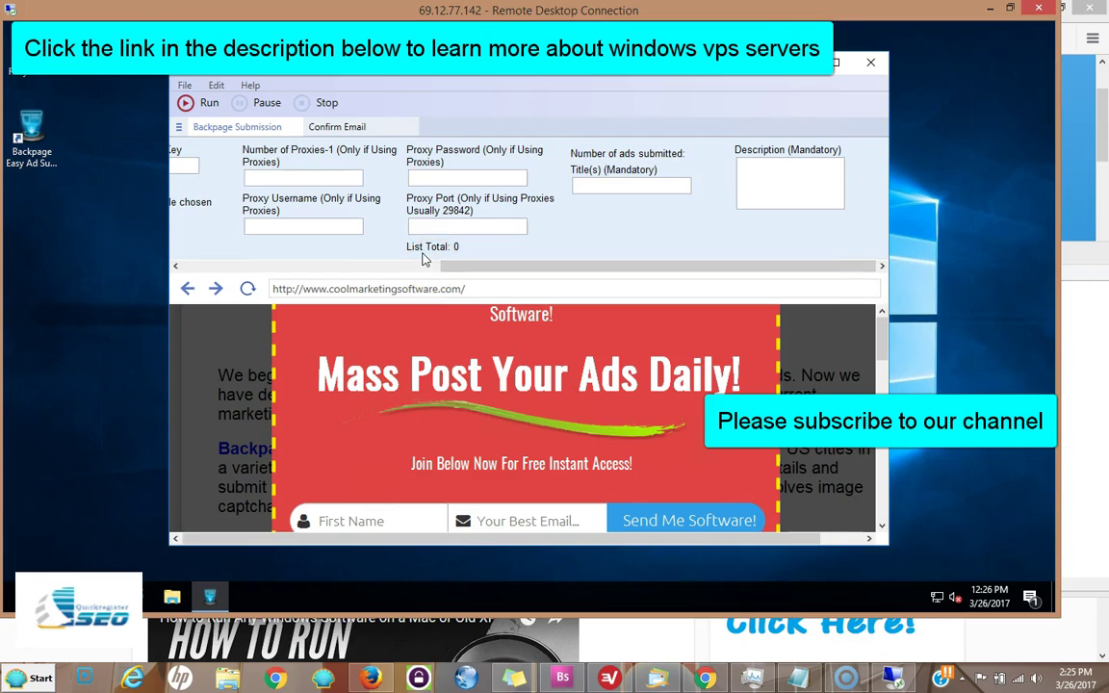
pyautogui.click(41, 678)
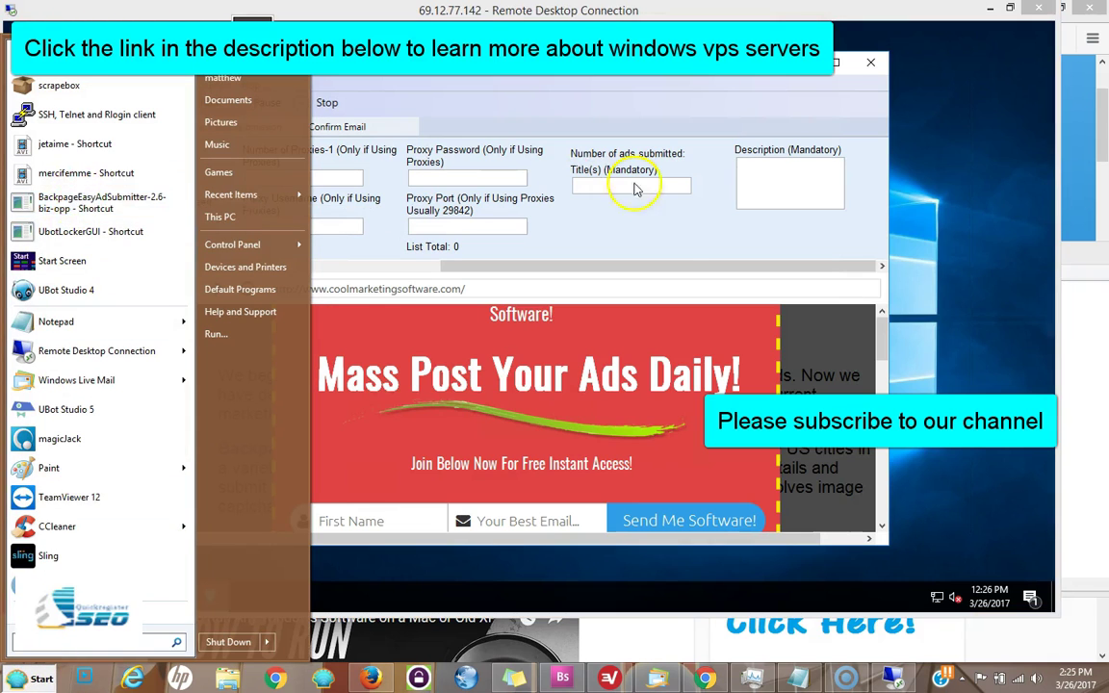
pyautogui.click(697, 222)
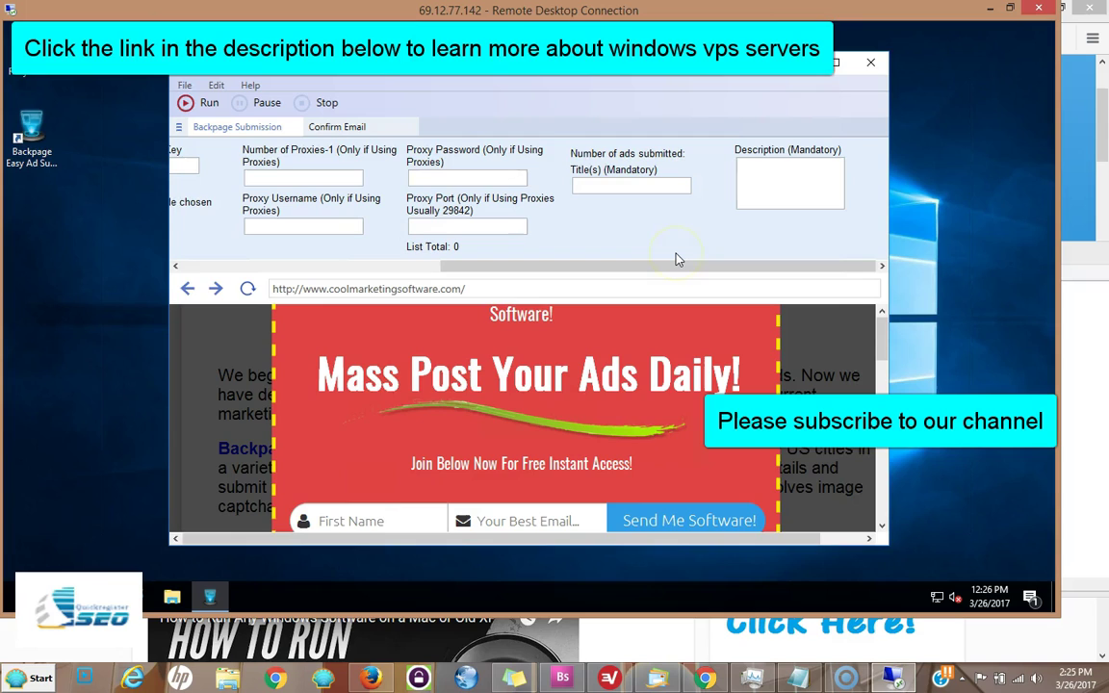